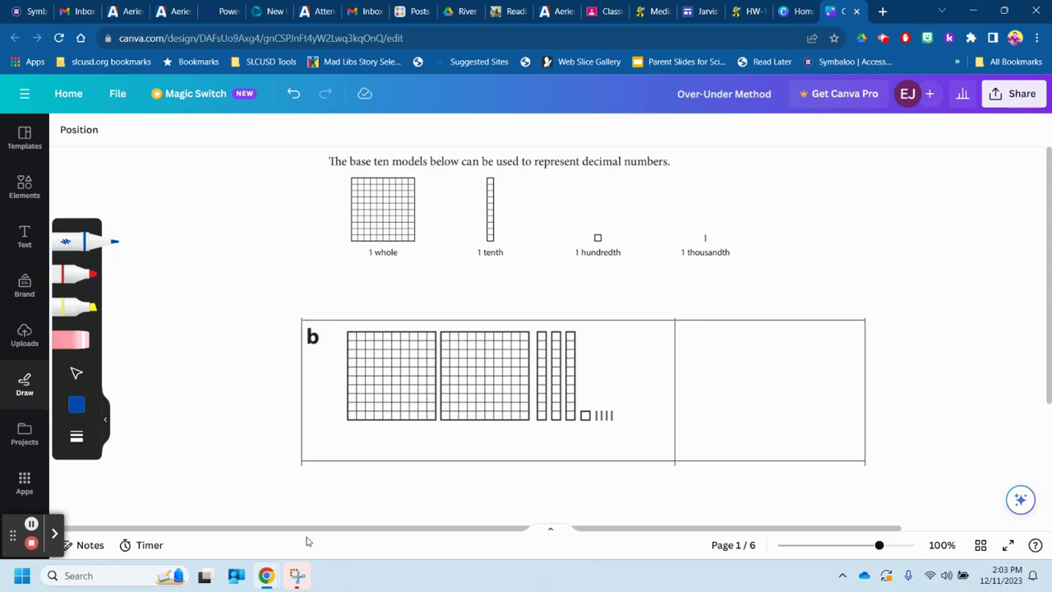
# Step: Underline the 1 whole label in blue, erasing the stray vertical stroke in the whole grid
pyautogui.moveTo(357, 271); pyautogui.dragTo(409, 263)
pyautogui.moveTo(359, 268); pyautogui.dragTo(507, 270)
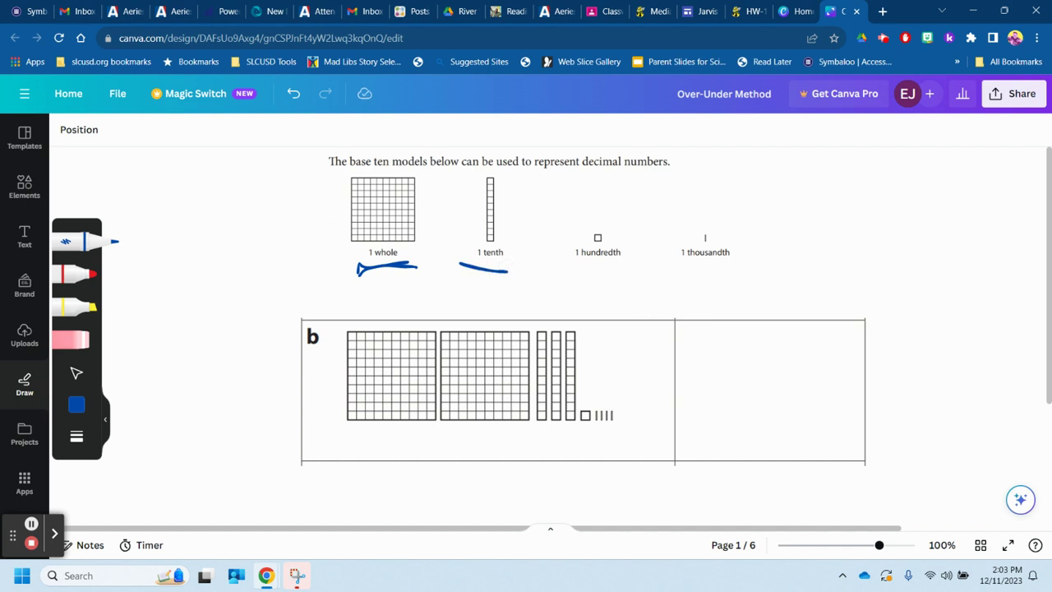
pyautogui.moveTo(402, 175); pyautogui.dragTo(400, 263)
pyautogui.click(71, 339)
pyautogui.click(404, 187)
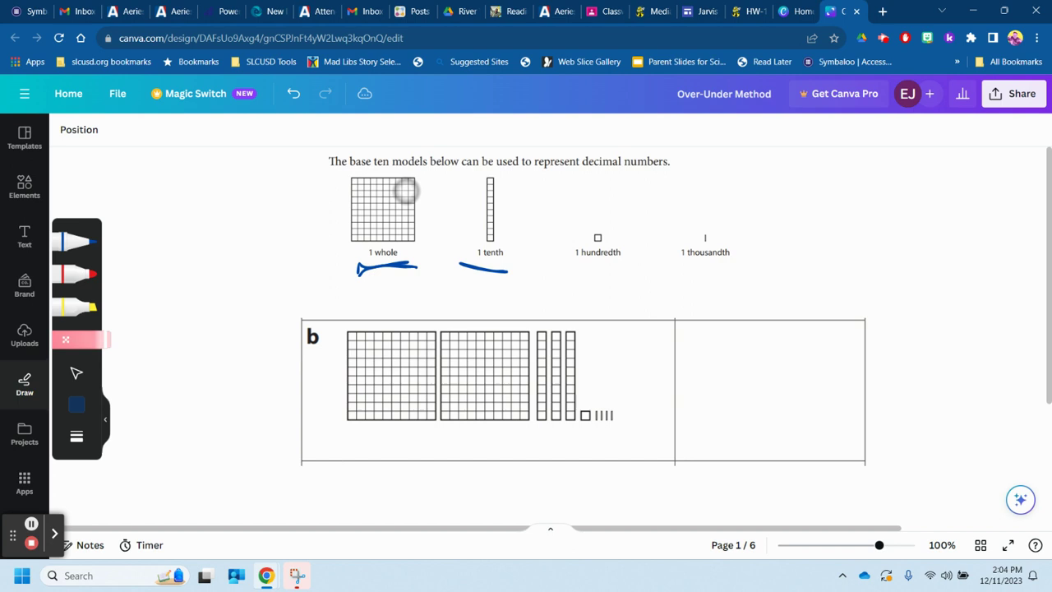
pyautogui.click(74, 241)
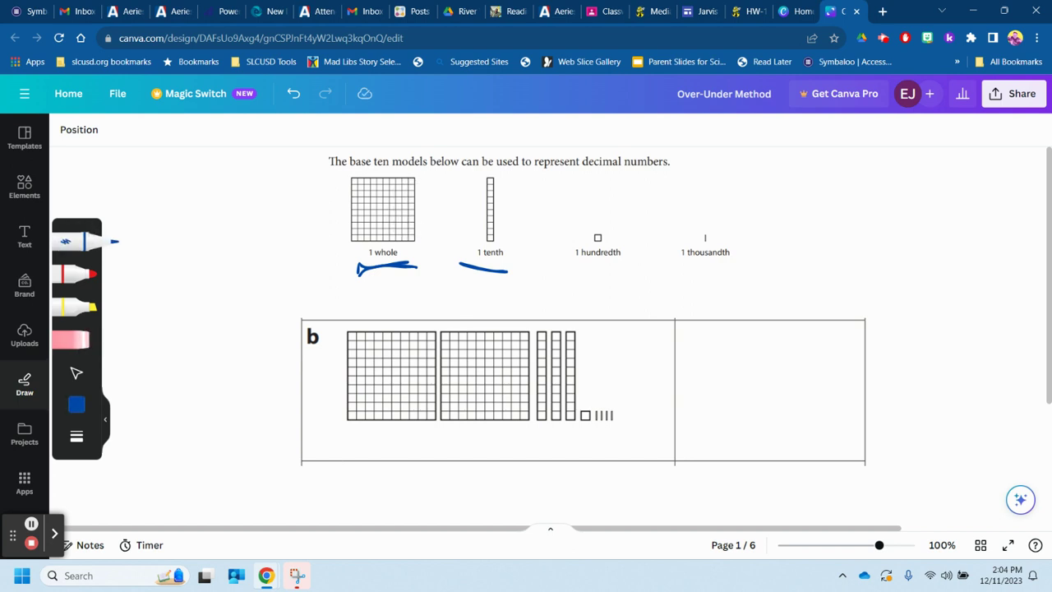
# Step: Underline 1 hundredth and 1 thousandth, then erase a first attempt of 2.3 in row b
pyautogui.moveTo(565, 273); pyautogui.dragTo(611, 268)
pyautogui.moveTo(676, 272); pyautogui.dragTo(741, 271)
pyautogui.moveTo(702, 378)
pyautogui.mouseDown()
pyautogui.moveTo(716, 353)
pyautogui.moveTo(696, 406)
pyautogui.moveTo(748, 423)
pyautogui.moveTo(768, 405)
pyautogui.mouseUp()
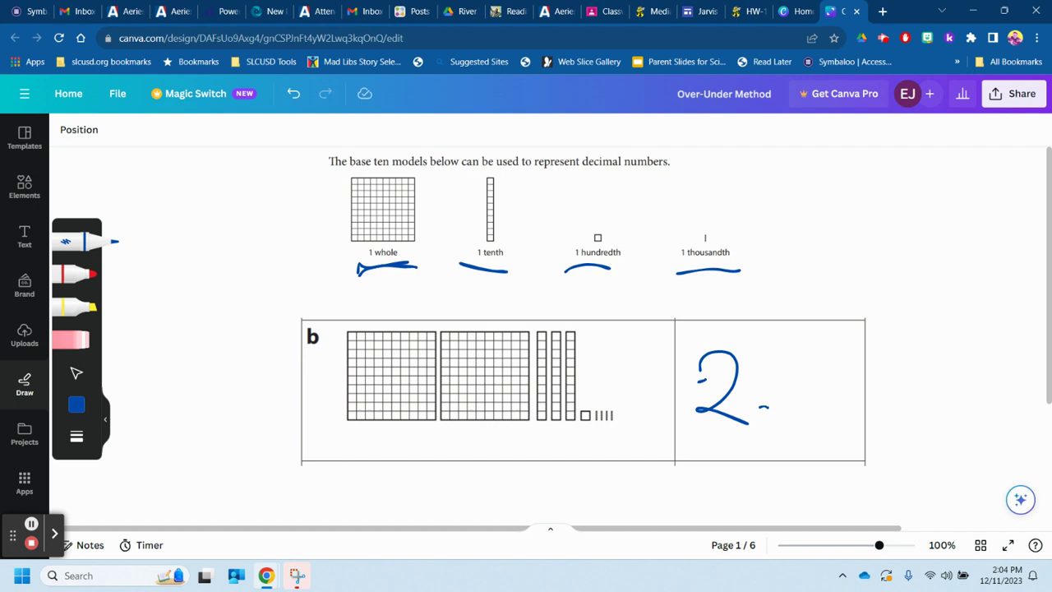
pyautogui.moveTo(776, 357)
pyautogui.mouseDown()
pyautogui.moveTo(805, 380)
pyautogui.moveTo(792, 401)
pyautogui.mouseUp()
pyautogui.click(82, 338)
pyautogui.moveTo(720, 357)
pyautogui.mouseDown()
pyautogui.moveTo(693, 394)
pyautogui.moveTo(803, 383)
pyautogui.moveTo(777, 405)
pyautogui.mouseUp()
pyautogui.click(83, 241)
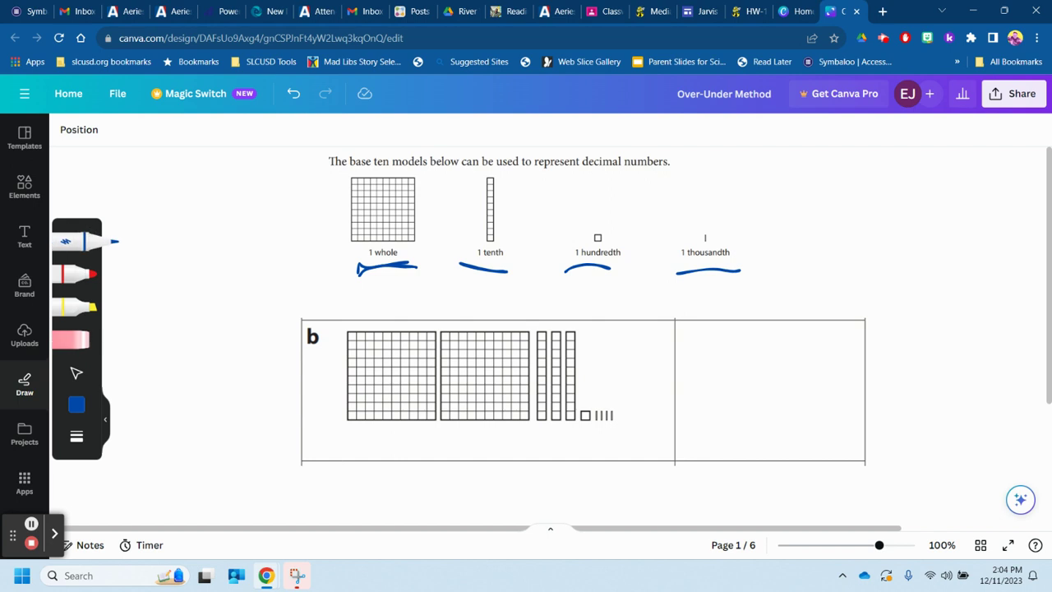
# Step: Handwrite 2.314 in row b's right answer cell
pyautogui.moveTo(682, 350)
pyautogui.mouseDown()
pyautogui.moveTo(696, 347)
pyautogui.moveTo(685, 390)
pyautogui.moveTo(756, 385)
pyautogui.mouseUp()
pyautogui.moveTo(768, 342); pyautogui.dragTo(775, 380)
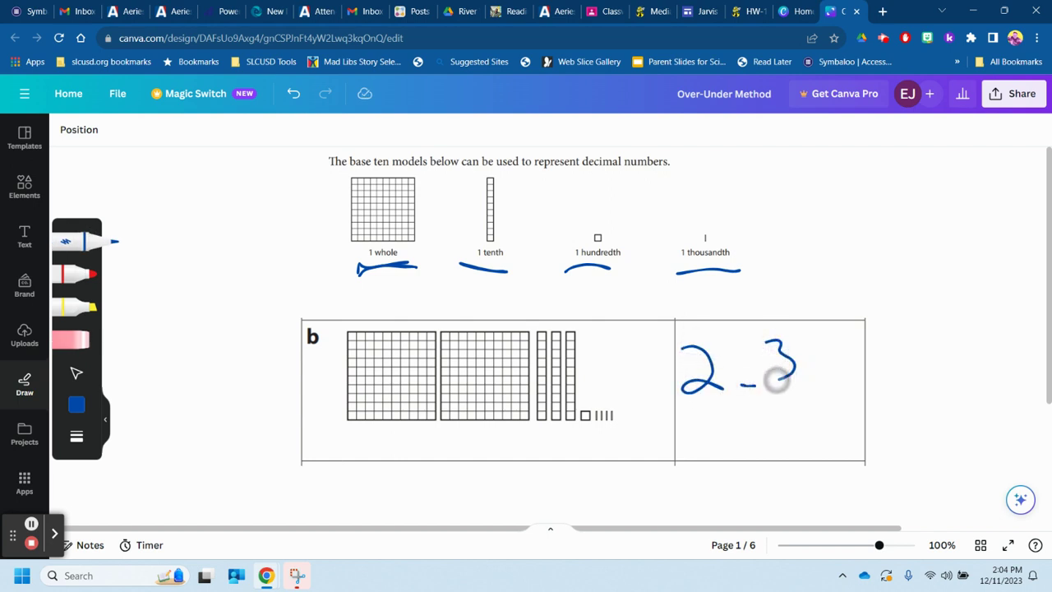
pyautogui.moveTo(812, 337); pyautogui.dragTo(807, 374)
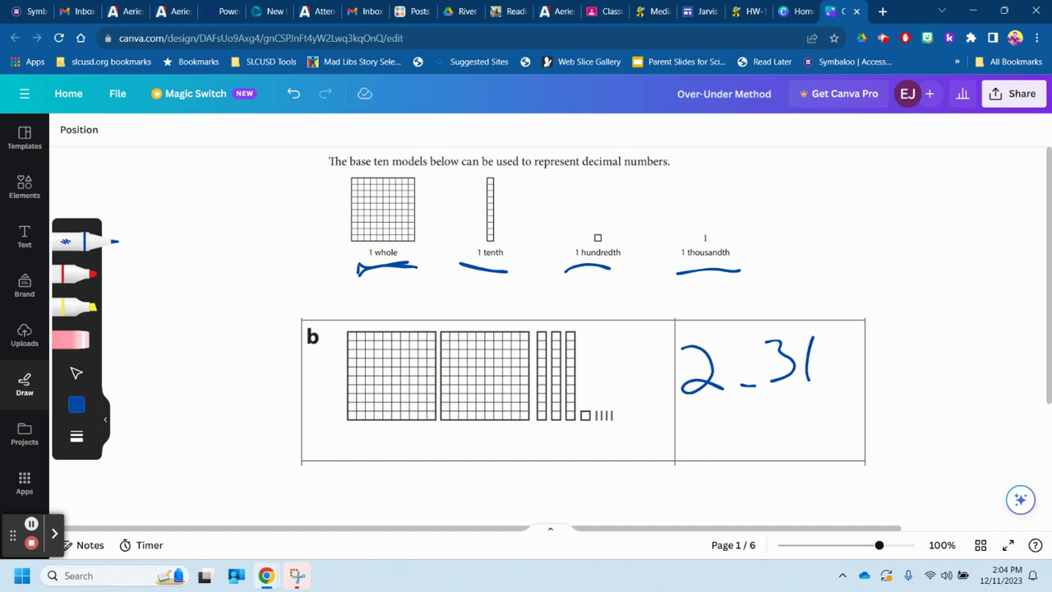
pyautogui.moveTo(828, 339); pyautogui.dragTo(852, 357)
pyautogui.moveTo(847, 338); pyautogui.dragTo(839, 386)
pyautogui.moveTo(827, 400)
pyautogui.mouseDown()
pyautogui.moveTo(844, 401)
pyautogui.moveTo(838, 409)
pyautogui.mouseUp()
pyautogui.click(806, 399)
# Step: Jump to page 2 and underline its 1 whole label
pyautogui.click(727, 545)
pyautogui.write('2')
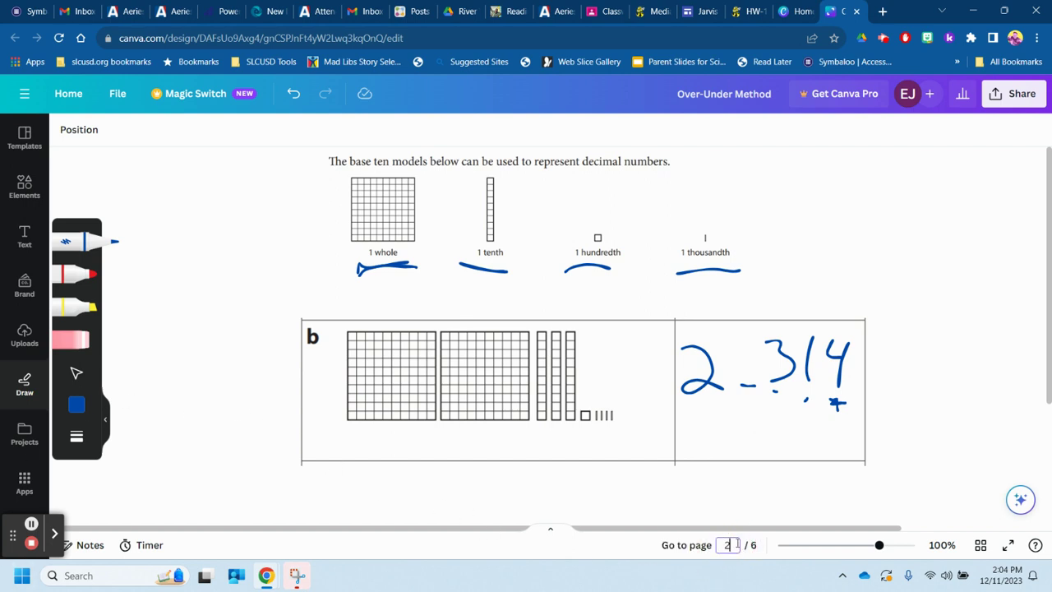
pyautogui.press('Return')
pyautogui.moveTo(343, 266); pyautogui.dragTo(404, 277)
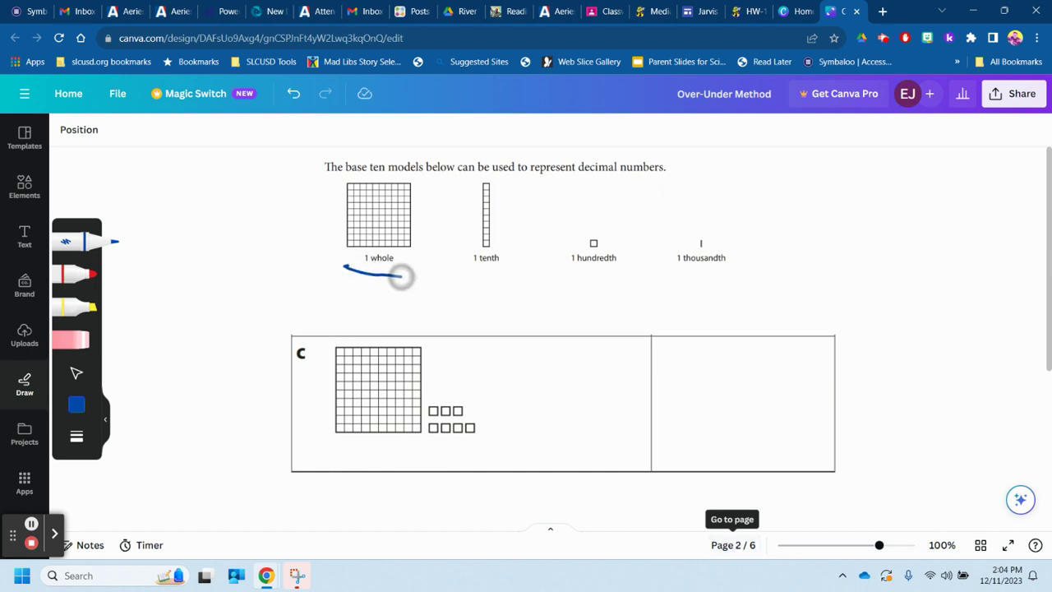
# Step: Circle the 1 tenth model and write 1.07 in problem c's answer box
pyautogui.moveTo(673, 364); pyautogui.dragTo(683, 426)
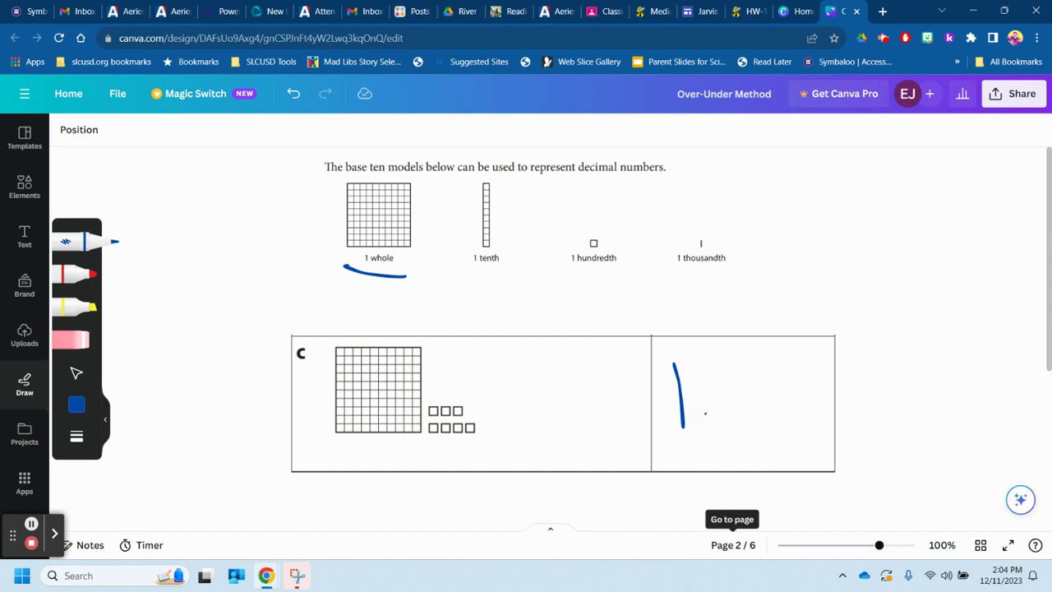
pyautogui.moveTo(475, 279)
pyautogui.mouseDown()
pyautogui.moveTo(517, 272)
pyautogui.moveTo(481, 169)
pyautogui.moveTo(471, 280)
pyautogui.mouseUp()
pyautogui.click(703, 417)
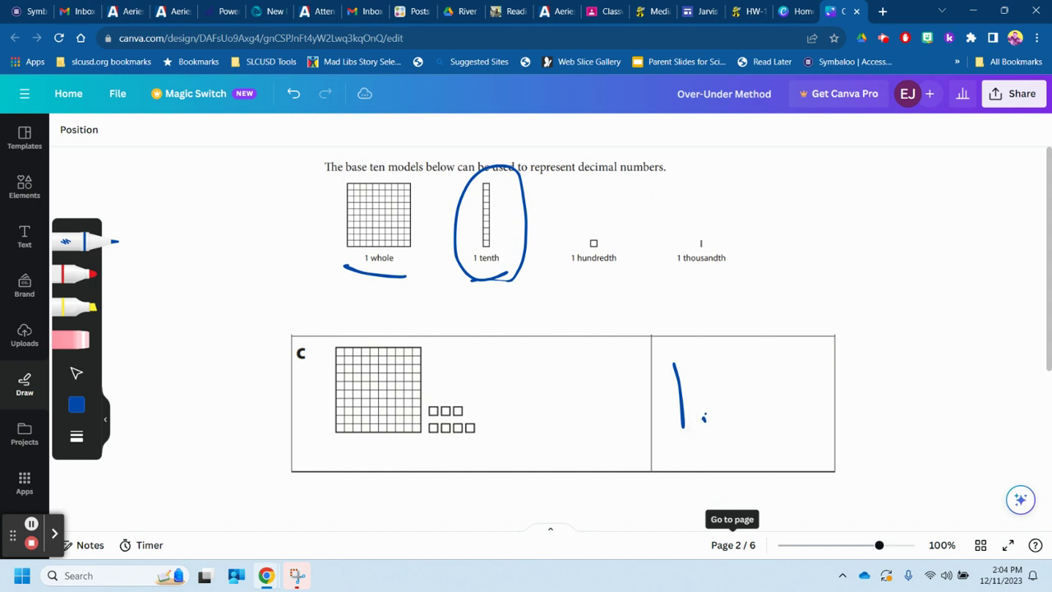
pyautogui.moveTo(730, 373)
pyautogui.mouseDown()
pyautogui.moveTo(754, 401)
pyautogui.moveTo(713, 373)
pyautogui.mouseUp()
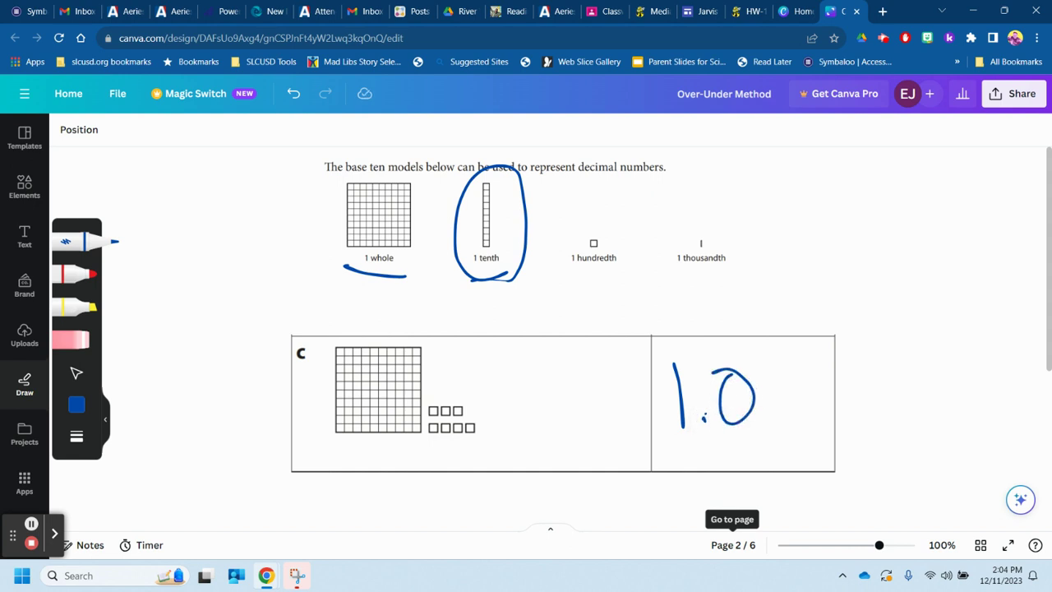
pyautogui.moveTo(771, 380)
pyautogui.mouseDown()
pyautogui.moveTo(794, 372)
pyautogui.moveTo(774, 435)
pyautogui.mouseUp()
pyautogui.click(738, 545)
# Step: On page 3, outline grid c's first column and write 2/10 = 1/5 below it
pyautogui.write('3')
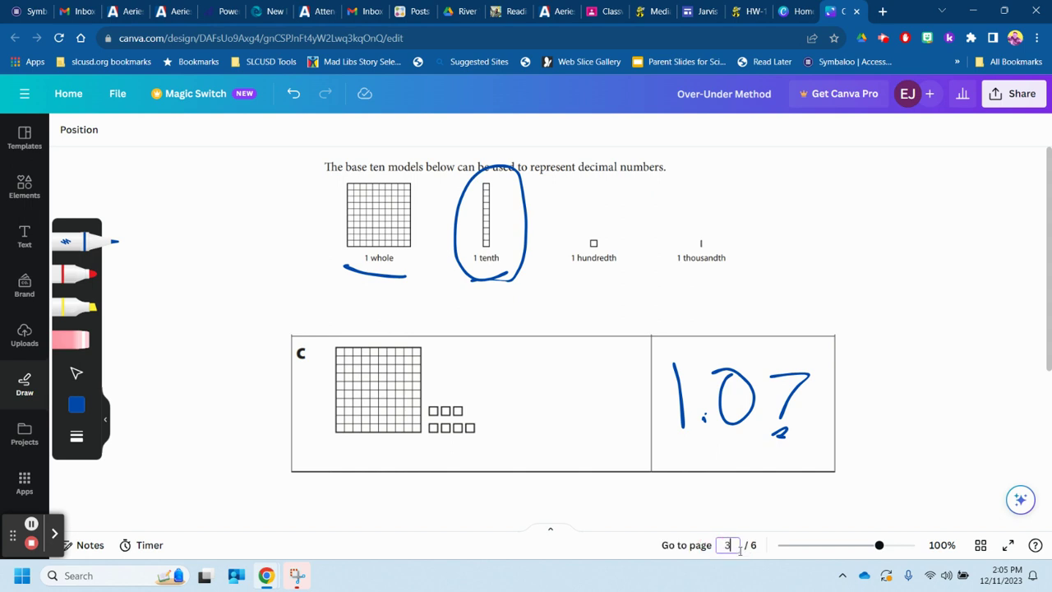
pyautogui.press('Return')
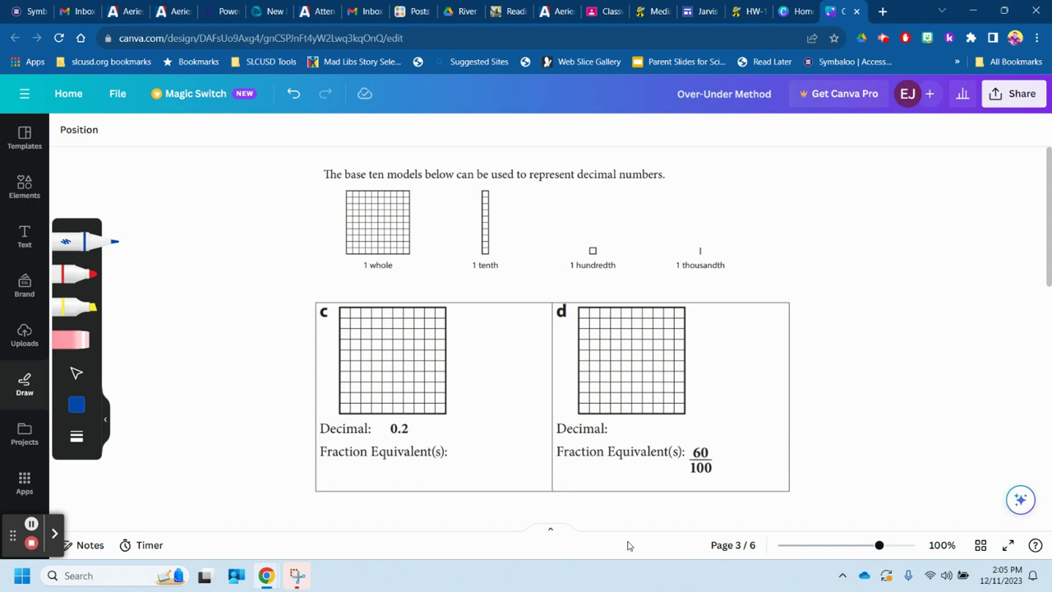
pyautogui.moveTo(340, 317)
pyautogui.mouseDown()
pyautogui.moveTo(346, 414)
pyautogui.moveTo(362, 309)
pyautogui.moveTo(348, 345)
pyautogui.moveTo(355, 327)
pyautogui.mouseUp()
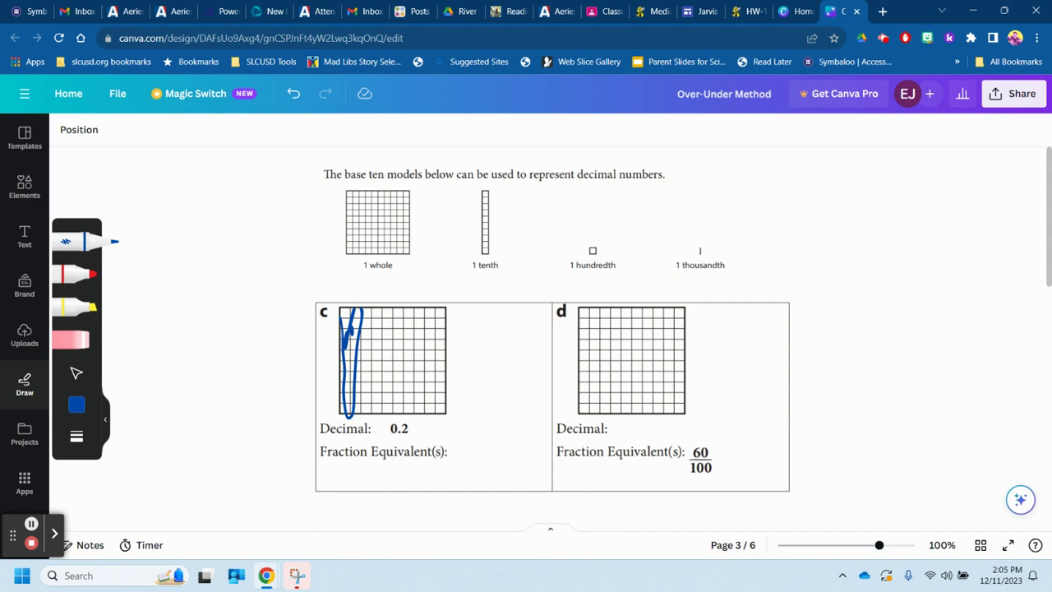
pyautogui.moveTo(463, 426)
pyautogui.mouseDown()
pyautogui.moveTo(478, 441)
pyautogui.moveTo(452, 455)
pyautogui.moveTo(476, 451)
pyautogui.moveTo(452, 484)
pyautogui.moveTo(467, 483)
pyautogui.moveTo(488, 453)
pyautogui.moveTo(491, 465)
pyautogui.mouseUp()
pyautogui.moveTo(512, 421)
pyautogui.mouseDown()
pyautogui.moveTo(509, 485)
pyautogui.moveTo(527, 461)
pyautogui.mouseUp()
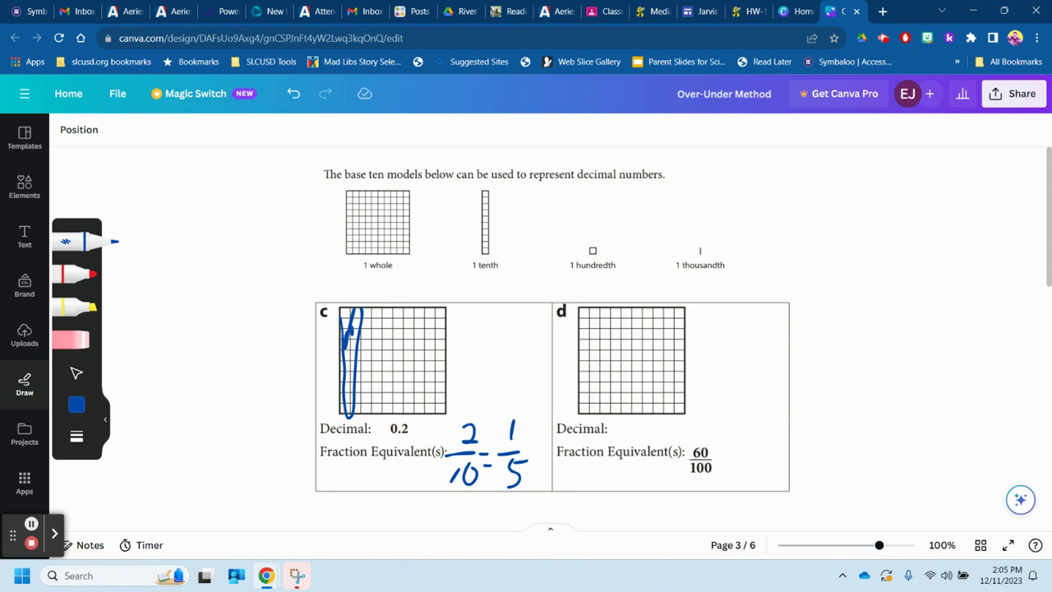
# Step: Clear stray marks in grid d, then outline and zigzag-shade its first six columns in blue
pyautogui.moveTo(574, 313); pyautogui.dragTo(585, 310)
pyautogui.moveTo(584, 398)
pyautogui.mouseDown()
pyautogui.moveTo(660, 401)
pyautogui.moveTo(642, 310)
pyautogui.moveTo(599, 312)
pyautogui.moveTo(580, 359)
pyautogui.moveTo(606, 408)
pyautogui.moveTo(637, 411)
pyautogui.moveTo(634, 317)
pyautogui.moveTo(645, 357)
pyautogui.moveTo(607, 396)
pyautogui.mouseUp()
pyautogui.click(71, 339)
pyautogui.click(75, 241)
pyautogui.moveTo(643, 422)
pyautogui.mouseDown()
pyautogui.moveTo(632, 307)
pyautogui.moveTo(576, 305)
pyautogui.moveTo(584, 400)
pyautogui.moveTo(645, 419)
pyautogui.mouseUp()
pyautogui.moveTo(584, 327)
pyautogui.mouseDown()
pyautogui.moveTo(614, 386)
pyautogui.moveTo(609, 406)
pyautogui.moveTo(614, 326)
pyautogui.moveTo(608, 346)
pyautogui.moveTo(625, 333)
pyautogui.moveTo(612, 402)
pyautogui.moveTo(633, 317)
pyautogui.mouseUp()
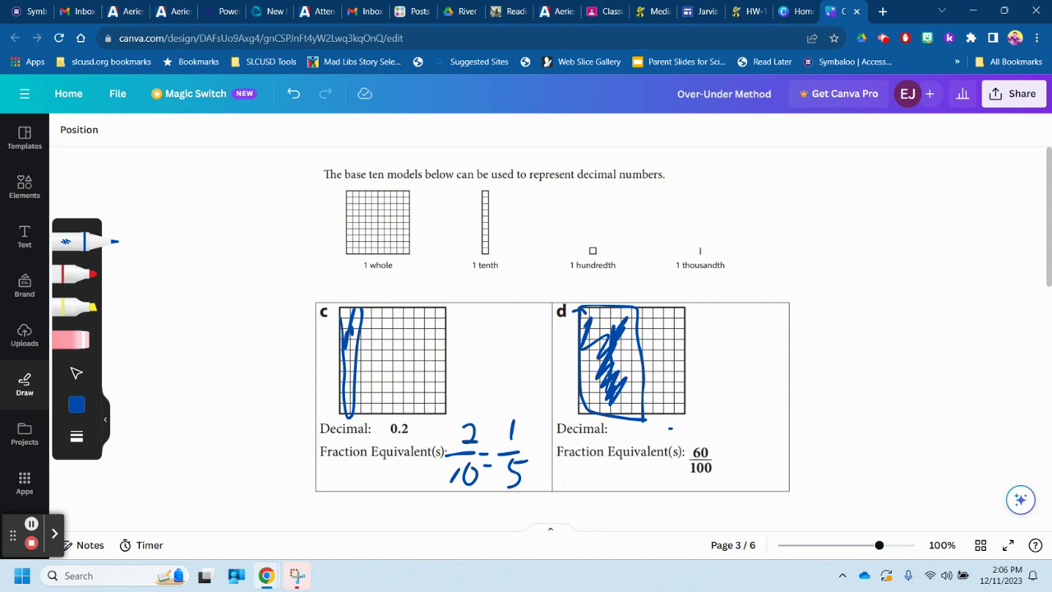
# Step: Write 0.60 after Decimal in box d and 0.6 beside grid d
pyautogui.moveTo(692, 401)
pyautogui.mouseDown()
pyautogui.moveTo(700, 429)
pyautogui.moveTo(658, 417)
pyautogui.mouseUp()
pyautogui.moveTo(726, 405)
pyautogui.mouseDown()
pyautogui.moveTo(735, 425)
pyautogui.moveTo(723, 406)
pyautogui.mouseUp()
pyautogui.moveTo(713, 326)
pyautogui.mouseDown()
pyautogui.moveTo(721, 338)
pyautogui.moveTo(763, 314)
pyautogui.moveTo(761, 355)
pyautogui.mouseUp()
pyautogui.click(738, 371)
pyautogui.moveTo(824, 314)
pyautogui.mouseDown()
pyautogui.moveTo(808, 331)
pyautogui.moveTo(816, 312)
pyautogui.mouseUp()
pyautogui.moveTo(888, 310)
pyautogui.mouseDown()
pyautogui.moveTo(882, 357)
pyautogui.moveTo(876, 349)
pyautogui.moveTo(858, 358)
pyautogui.mouseUp()
# Step: Write 0.60 on the right, box one 0.6, add 0.6 at top, and circle 60/100
pyautogui.moveTo(825, 400)
pyautogui.mouseDown()
pyautogui.moveTo(843, 427)
pyautogui.moveTo(826, 401)
pyautogui.mouseUp()
pyautogui.click(857, 449)
pyautogui.moveTo(891, 406); pyautogui.dragTo(873, 434)
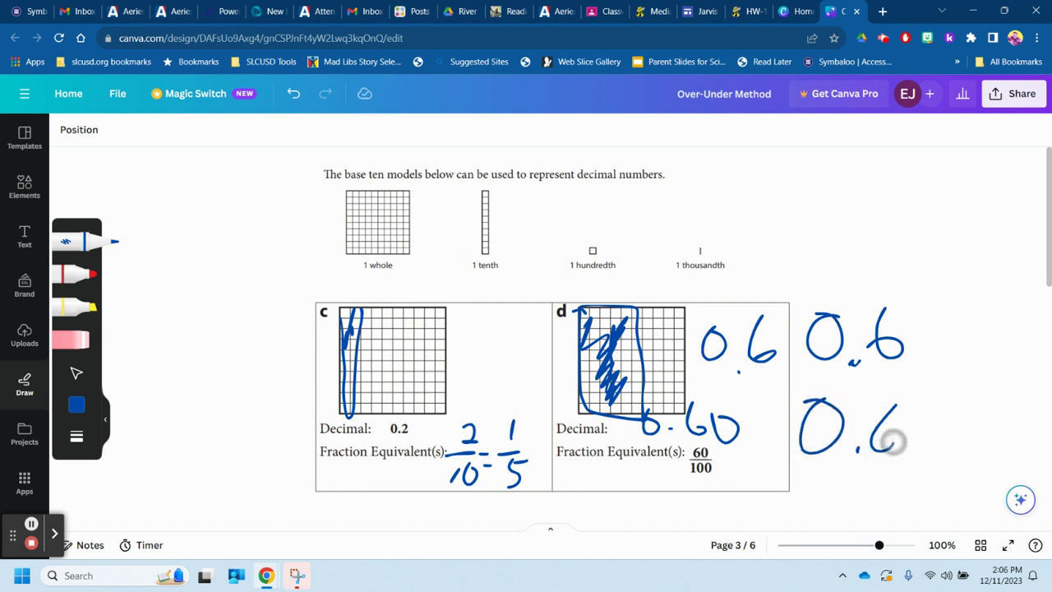
pyautogui.moveTo(918, 403)
pyautogui.mouseDown()
pyautogui.moveTo(927, 418)
pyautogui.moveTo(935, 401)
pyautogui.mouseUp()
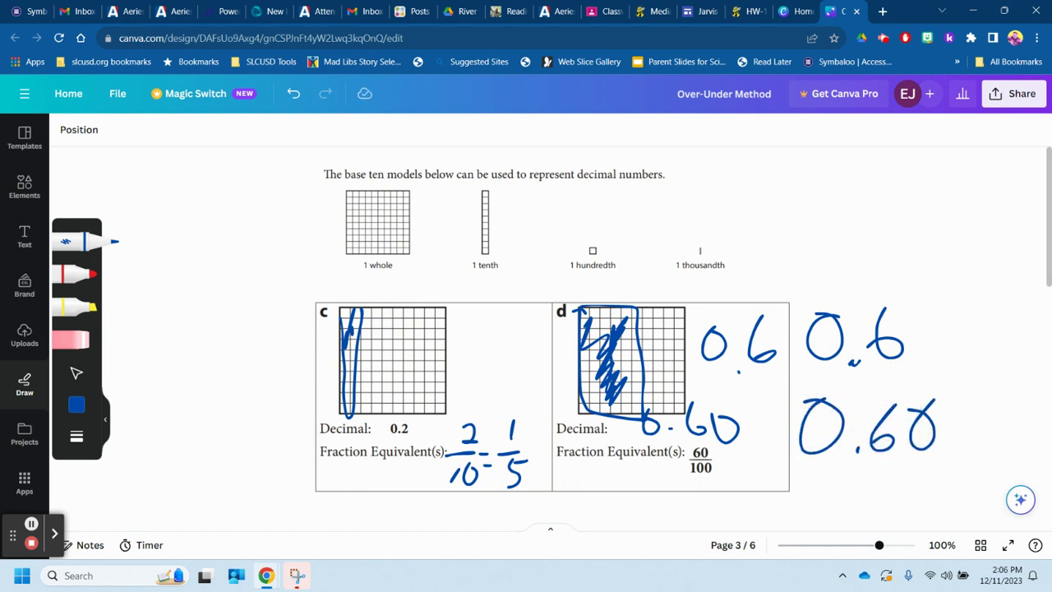
pyautogui.moveTo(789, 370)
pyautogui.mouseDown()
pyautogui.moveTo(873, 375)
pyautogui.moveTo(928, 291)
pyautogui.moveTo(801, 305)
pyautogui.moveTo(809, 385)
pyautogui.mouseUp()
pyautogui.moveTo(817, 222)
pyautogui.mouseDown()
pyautogui.moveTo(808, 254)
pyautogui.moveTo(816, 223)
pyautogui.mouseUp()
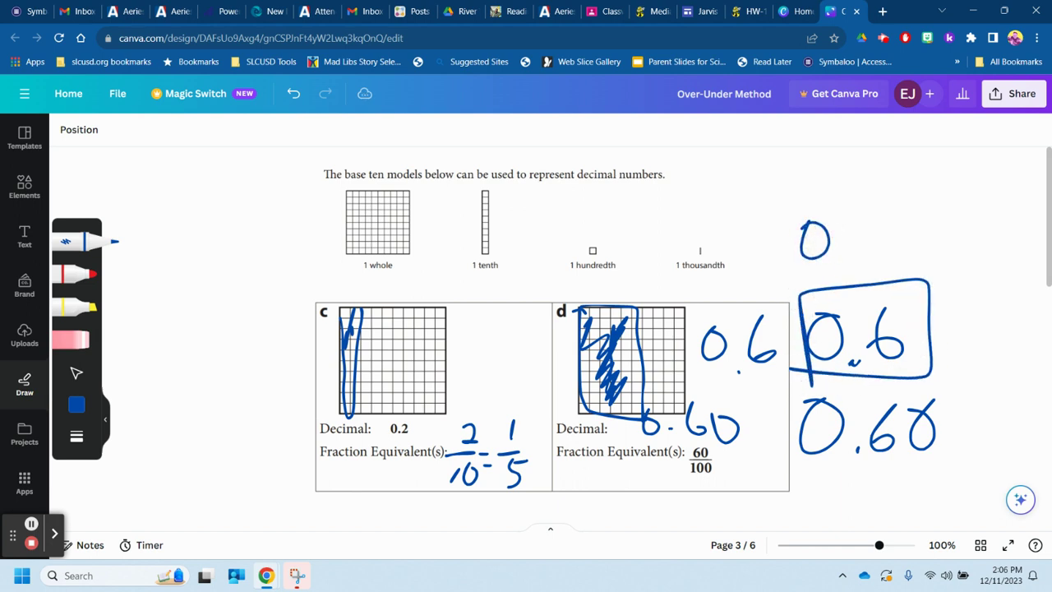
pyautogui.moveTo(887, 208); pyautogui.dragTo(870, 241)
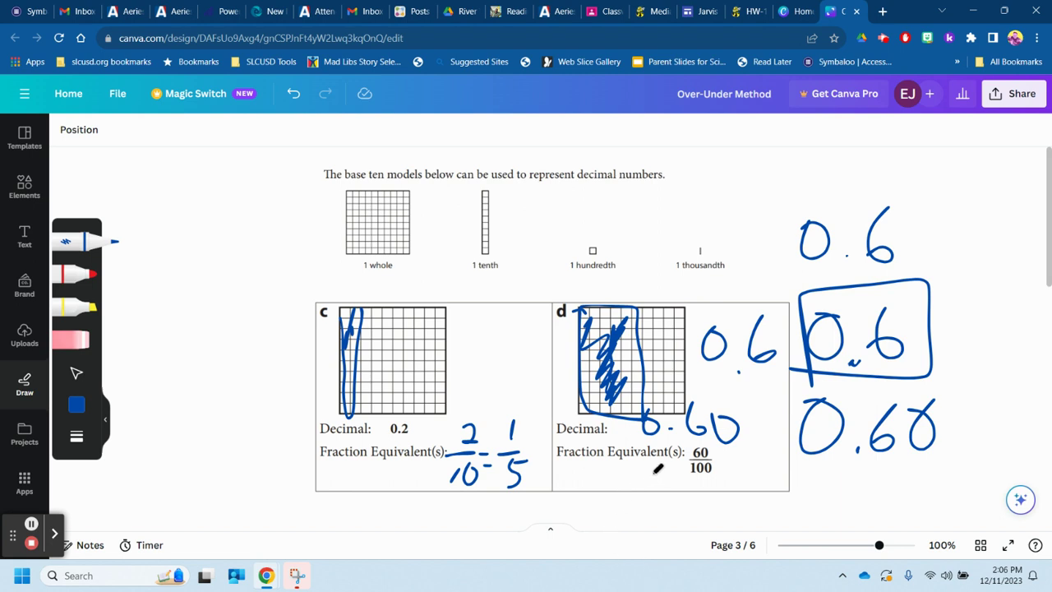
pyautogui.moveTo(690, 475)
pyautogui.mouseDown()
pyautogui.moveTo(715, 484)
pyautogui.moveTo(729, 454)
pyautogui.moveTo(705, 434)
pyautogui.moveTo(684, 451)
pyautogui.moveTo(691, 485)
pyautogui.mouseUp()
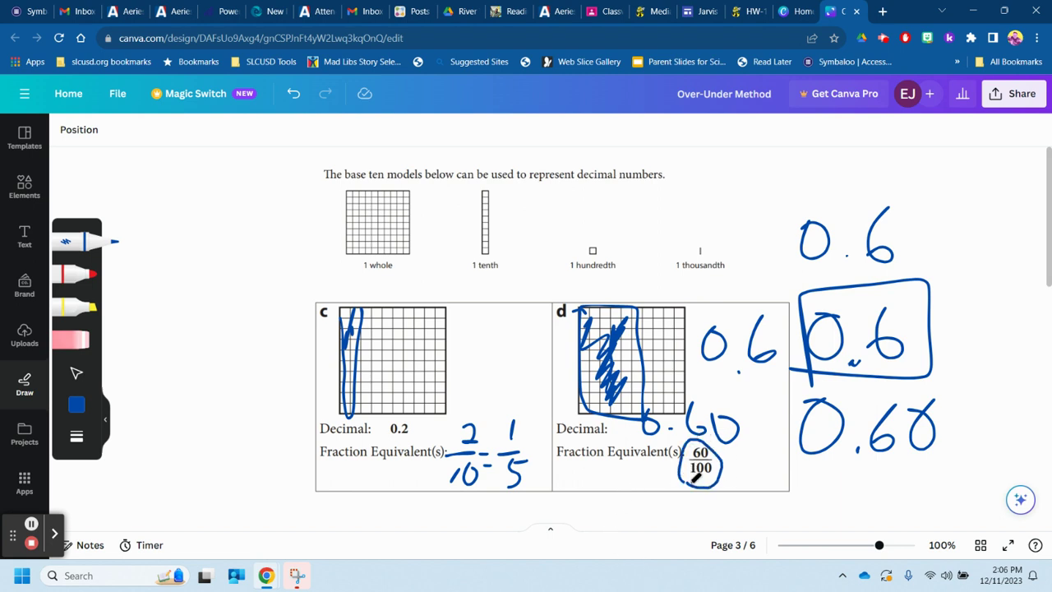
pyautogui.click(733, 545)
pyautogui.write('4')
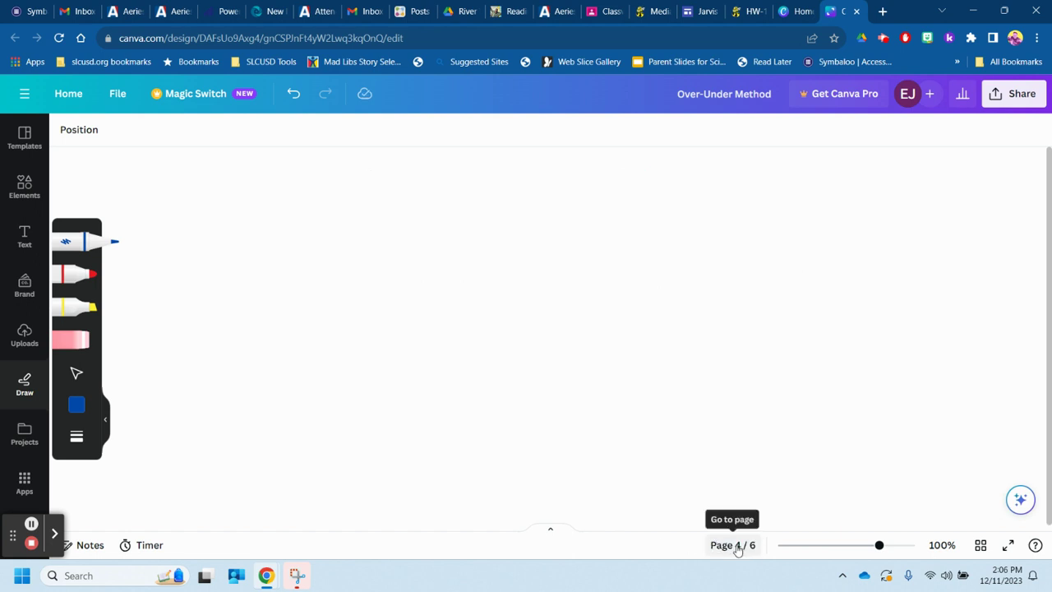
pyautogui.click(735, 545)
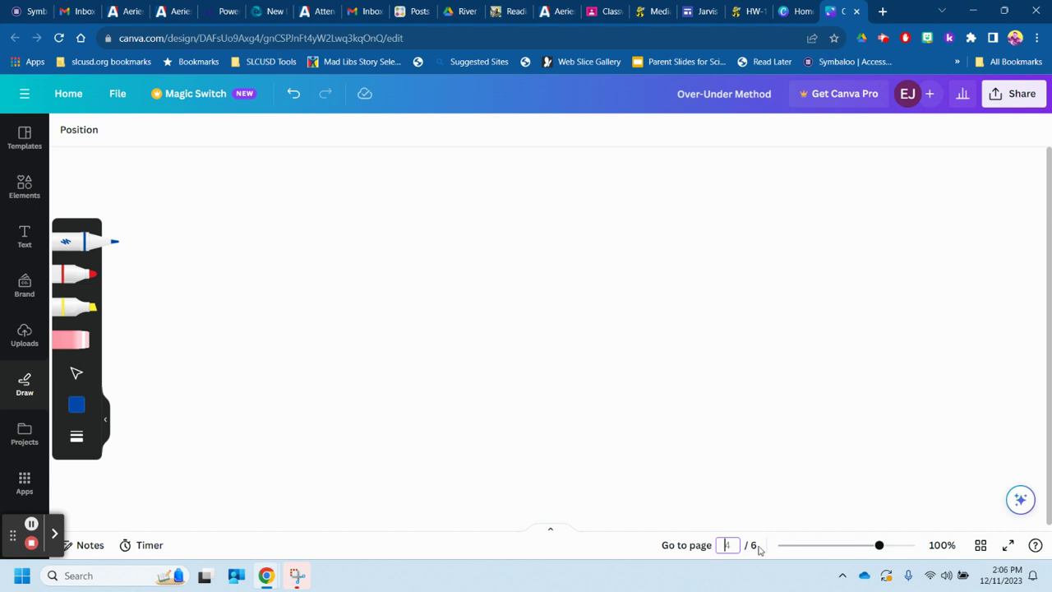
pyautogui.write('5')
pyautogui.press('Return')
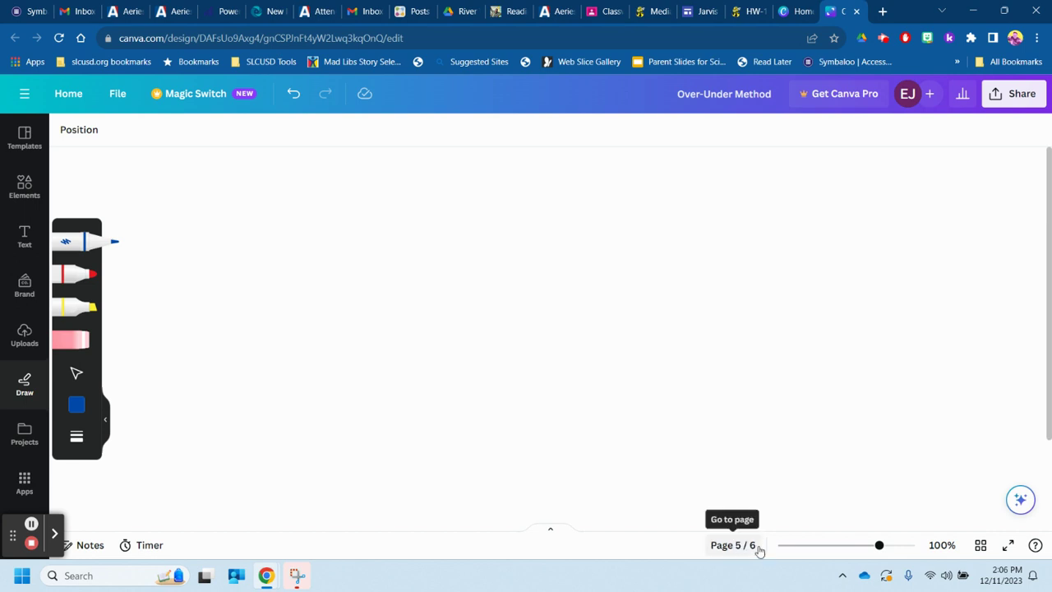
pyautogui.click(737, 550)
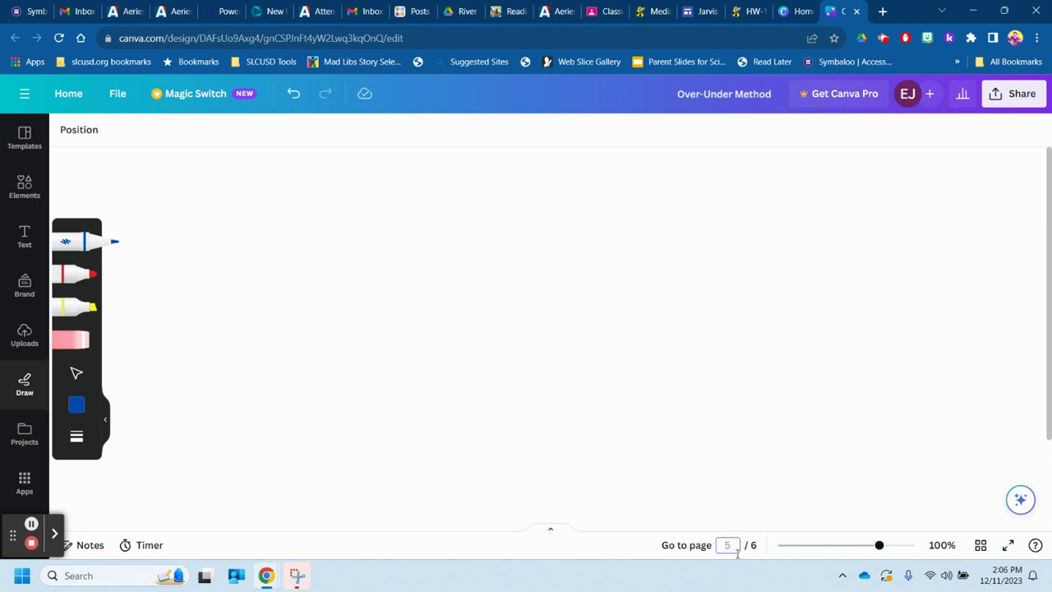